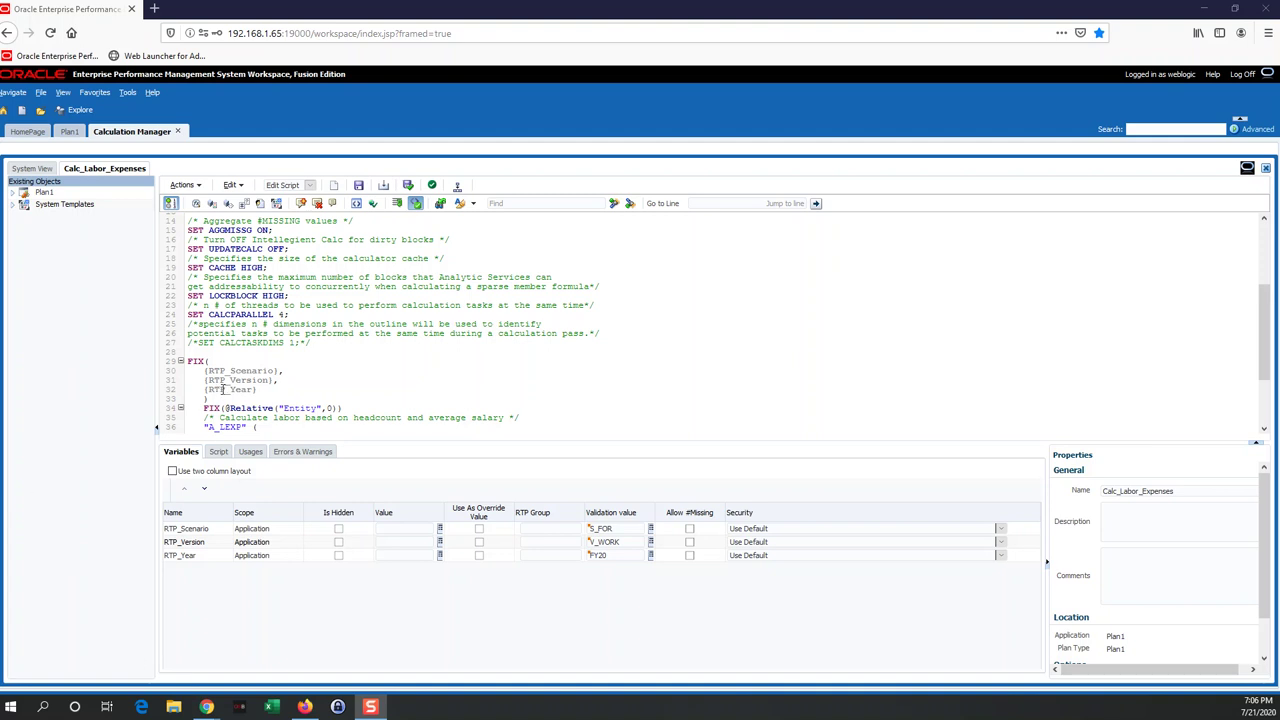
Step: Review the script's header comment, including its dependency and description lines
{"action": "scroll", "coordinate": [231, 383], "scroll_direction": "up", "scroll_amount": 5}
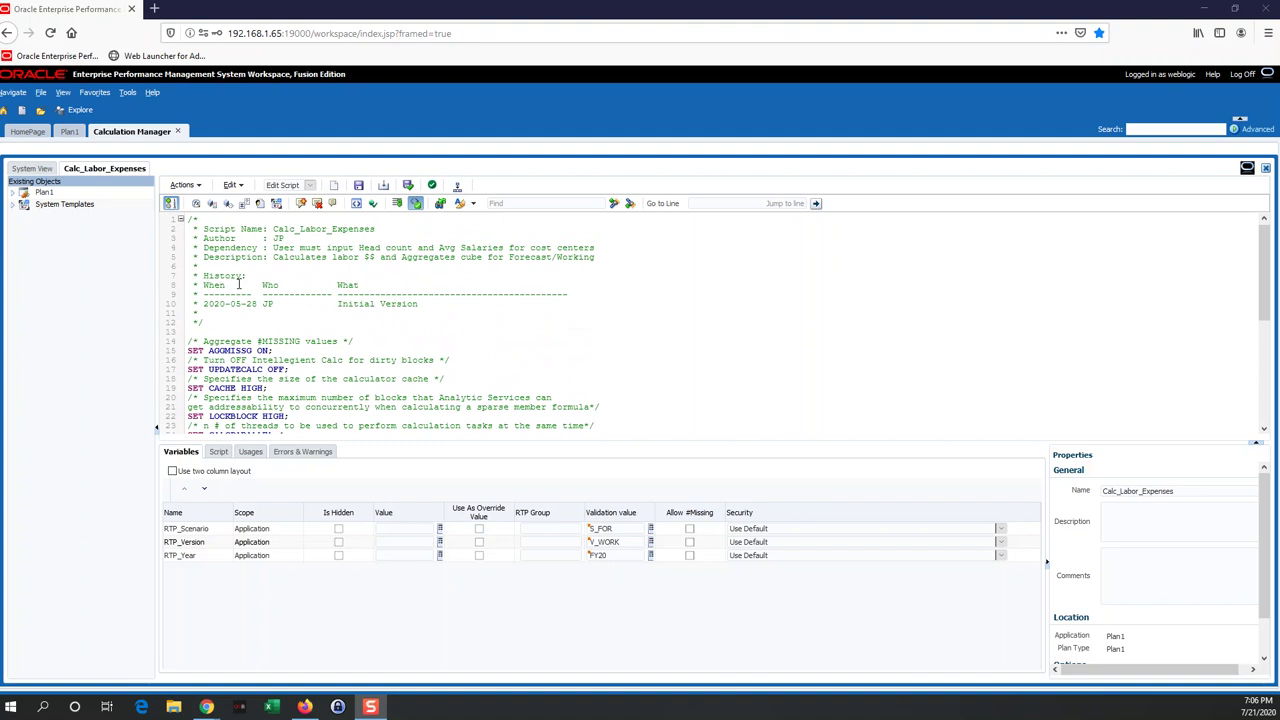
{"action": "left_click_drag", "start_coordinate": [188, 222], "coordinate": [199, 219]}
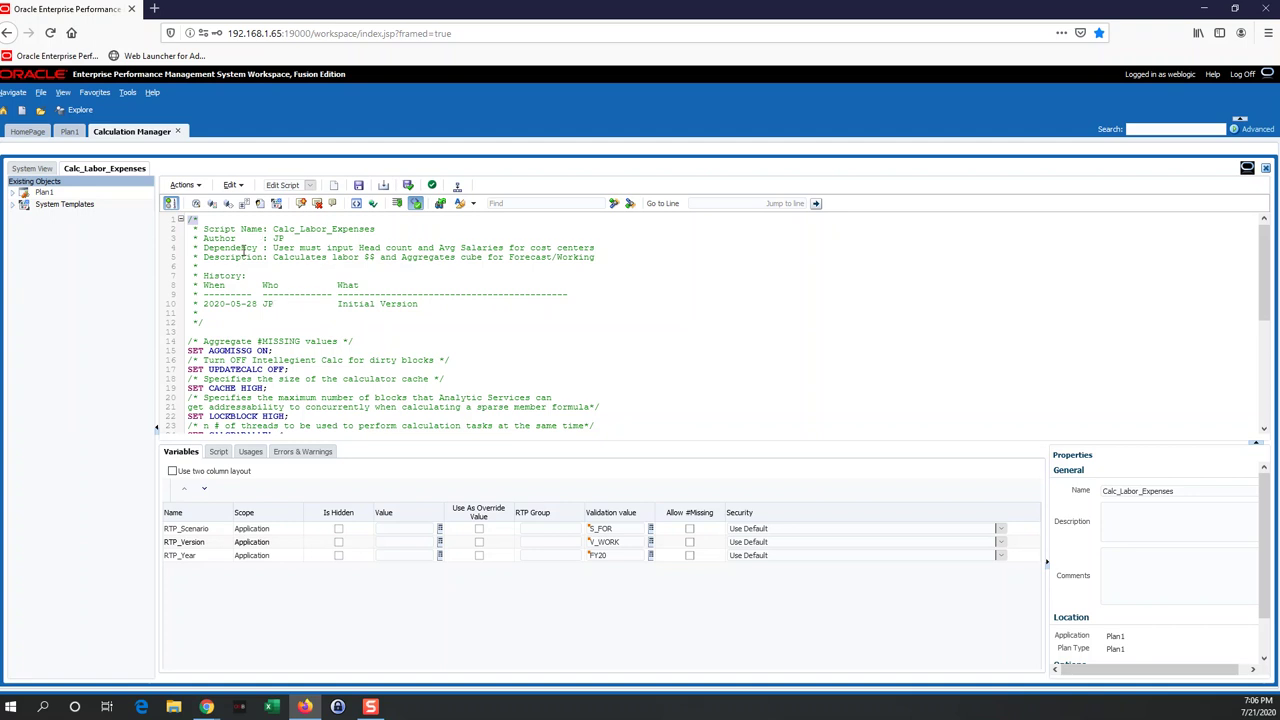
{"action": "left_click_drag", "start_coordinate": [248, 248], "coordinate": [197, 266]}
{"action": "left_click_drag", "start_coordinate": [188, 220], "coordinate": [199, 218]}
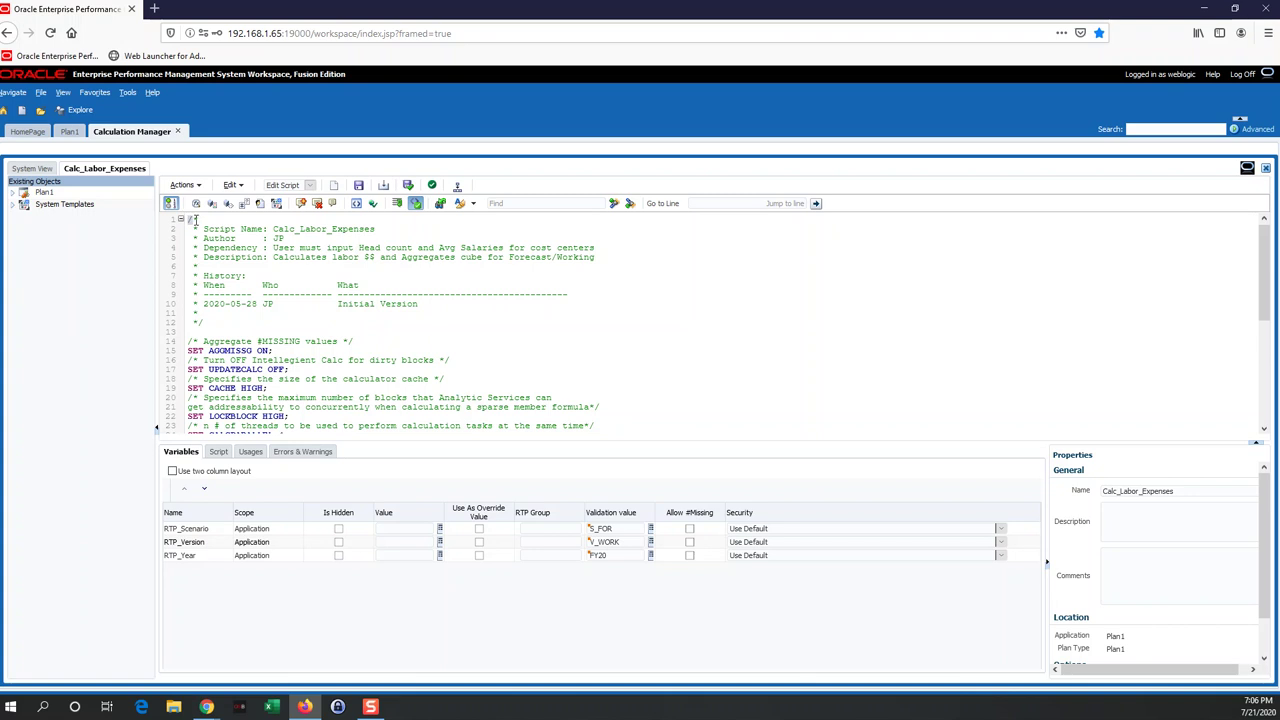
{"action": "left_click", "coordinate": [200, 322]}
{"action": "scroll", "coordinate": [203, 343], "scroll_direction": "down", "scroll_amount": 1}
{"action": "scroll", "coordinate": [203, 343], "scroll_direction": "down", "scroll_amount": 1}
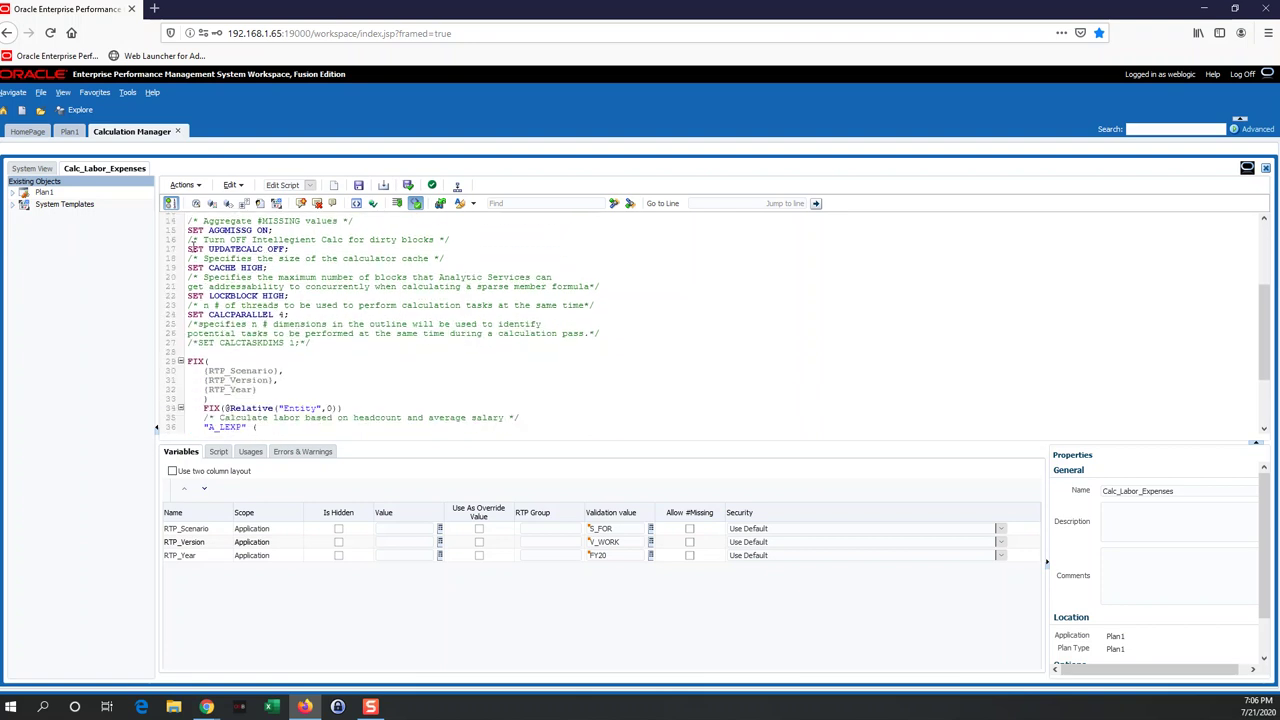
{"action": "scroll", "coordinate": [196, 260], "scroll_direction": "up", "scroll_amount": 1}
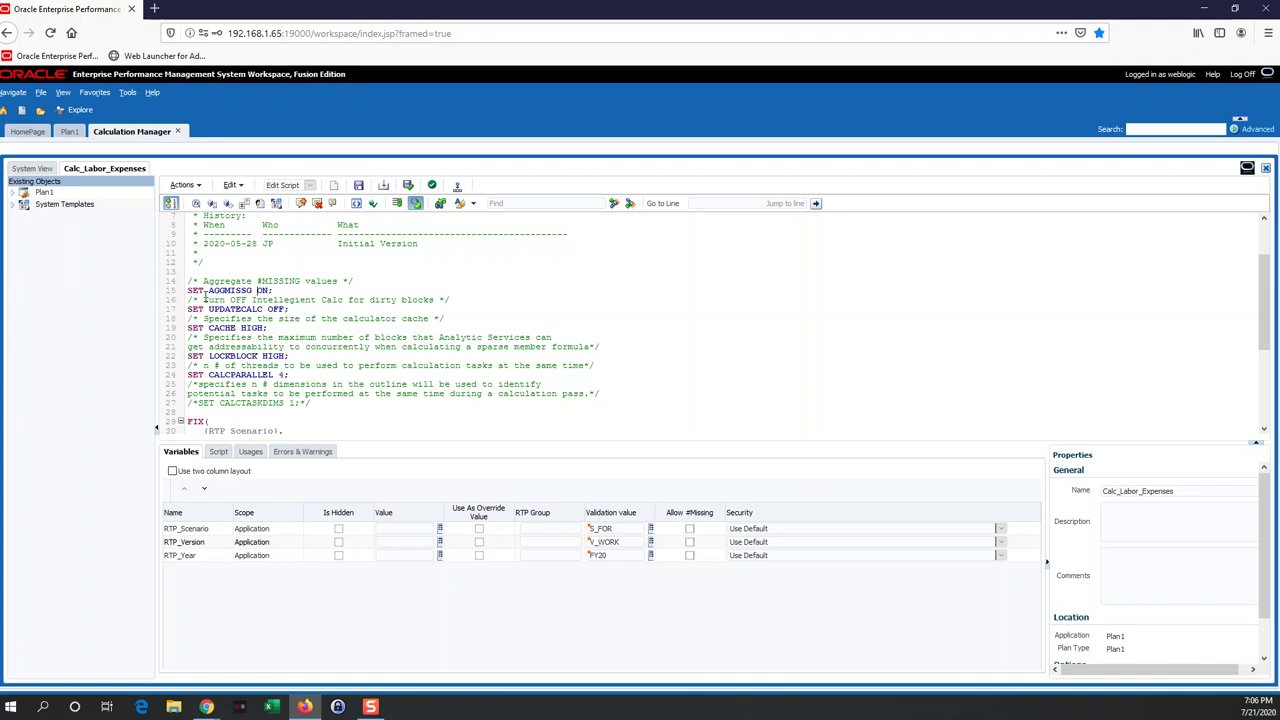
Step: Review the AGGMISSG, CACHE HIGH and LOCKBLOCK settings and the maximum-blocks comment
{"action": "left_click_drag", "start_coordinate": [205, 300], "coordinate": [420, 292]}
{"action": "left_click", "coordinate": [433, 307]}
{"action": "scroll", "coordinate": [265, 312], "scroll_direction": "down", "scroll_amount": 2}
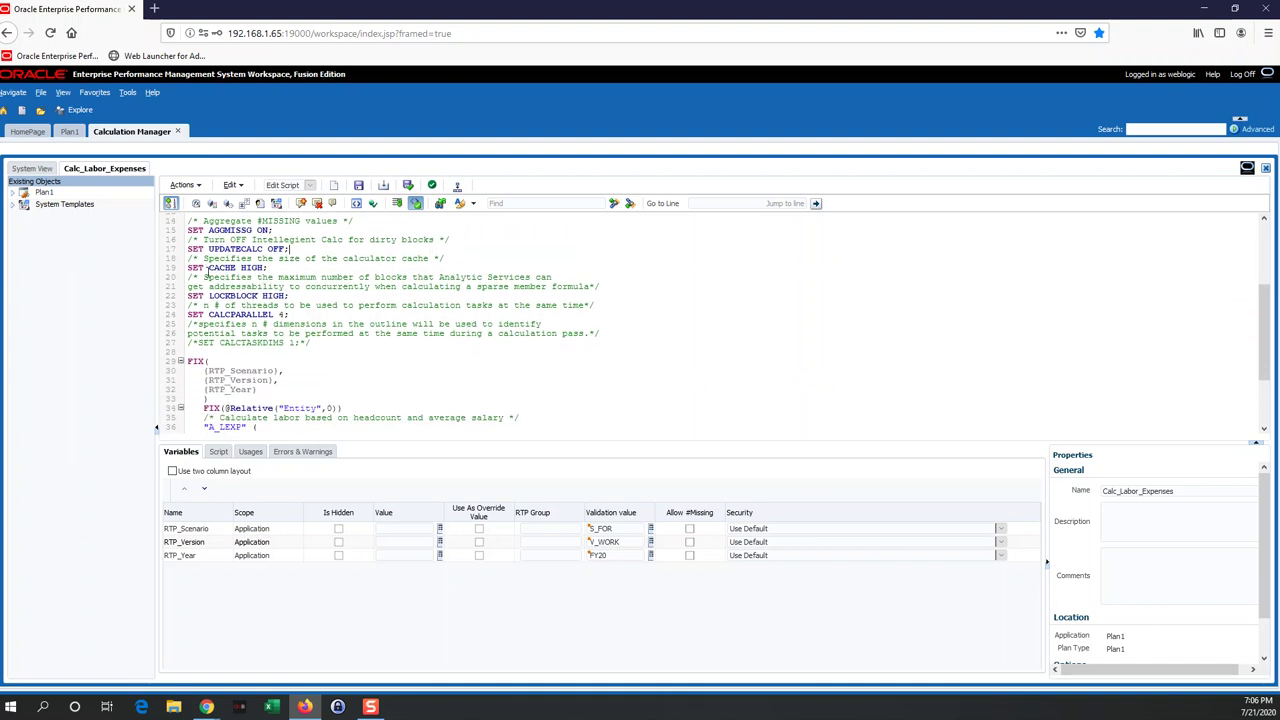
{"action": "left_click", "coordinate": [250, 275]}
{"action": "left_click_drag", "start_coordinate": [208, 268], "coordinate": [266, 268]}
{"action": "left_click_drag", "start_coordinate": [208, 296], "coordinate": [262, 294]}
{"action": "left_click", "coordinate": [267, 279]}
{"action": "left_click_drag", "start_coordinate": [278, 280], "coordinate": [414, 281]}
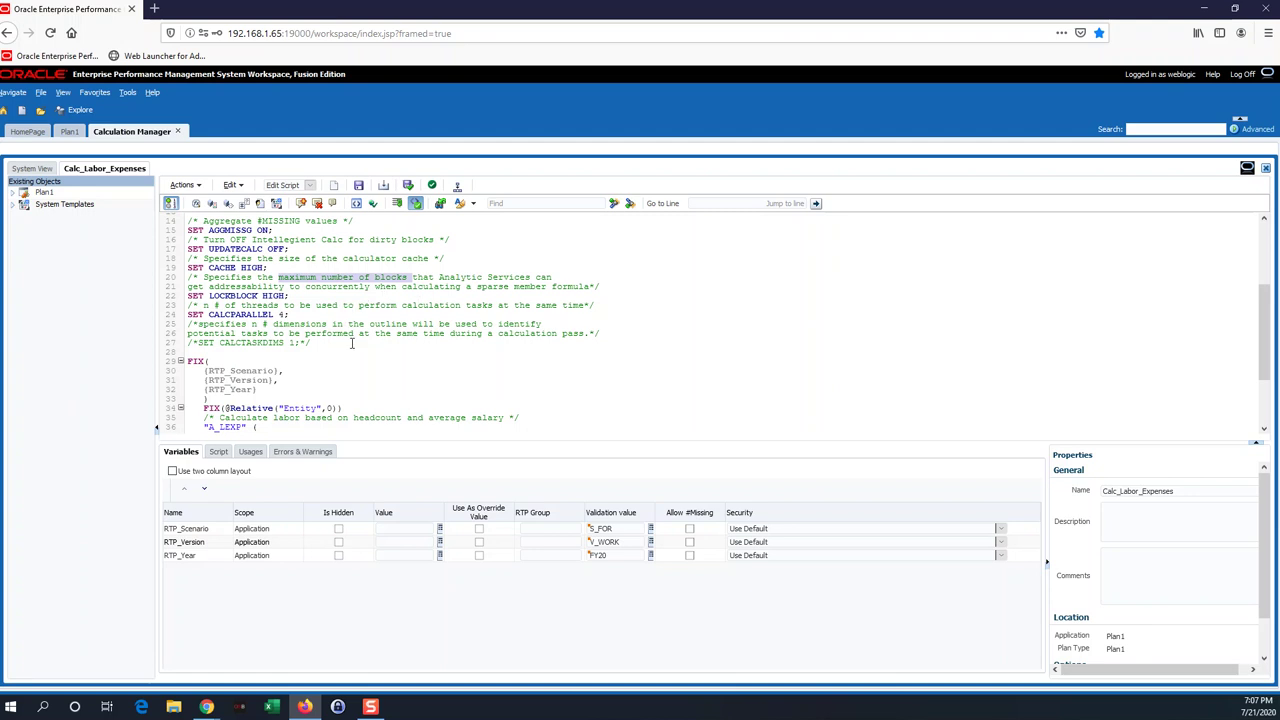
Step: Change the CALCPARALLEL value to 4
{"action": "scroll", "coordinate": [258, 274], "scroll_direction": "down", "scroll_amount": 2}
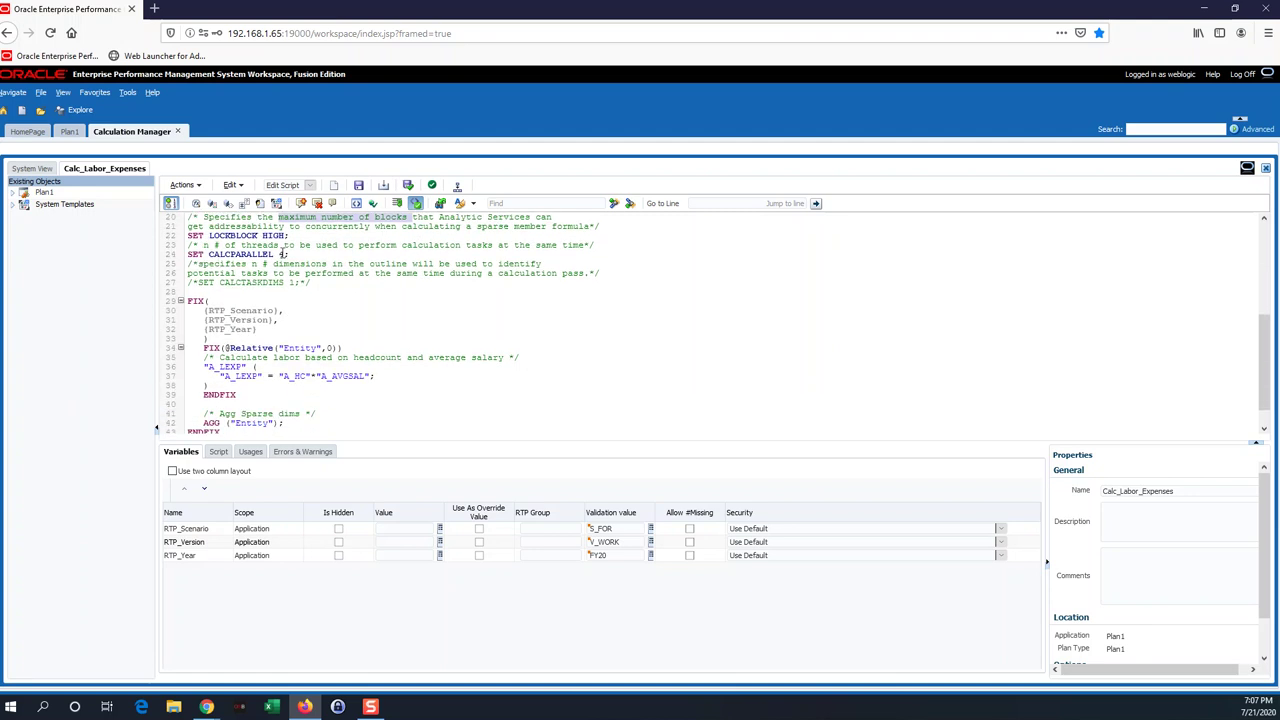
{"action": "double_click", "coordinate": [281, 254]}
{"action": "type", "text": "4"}
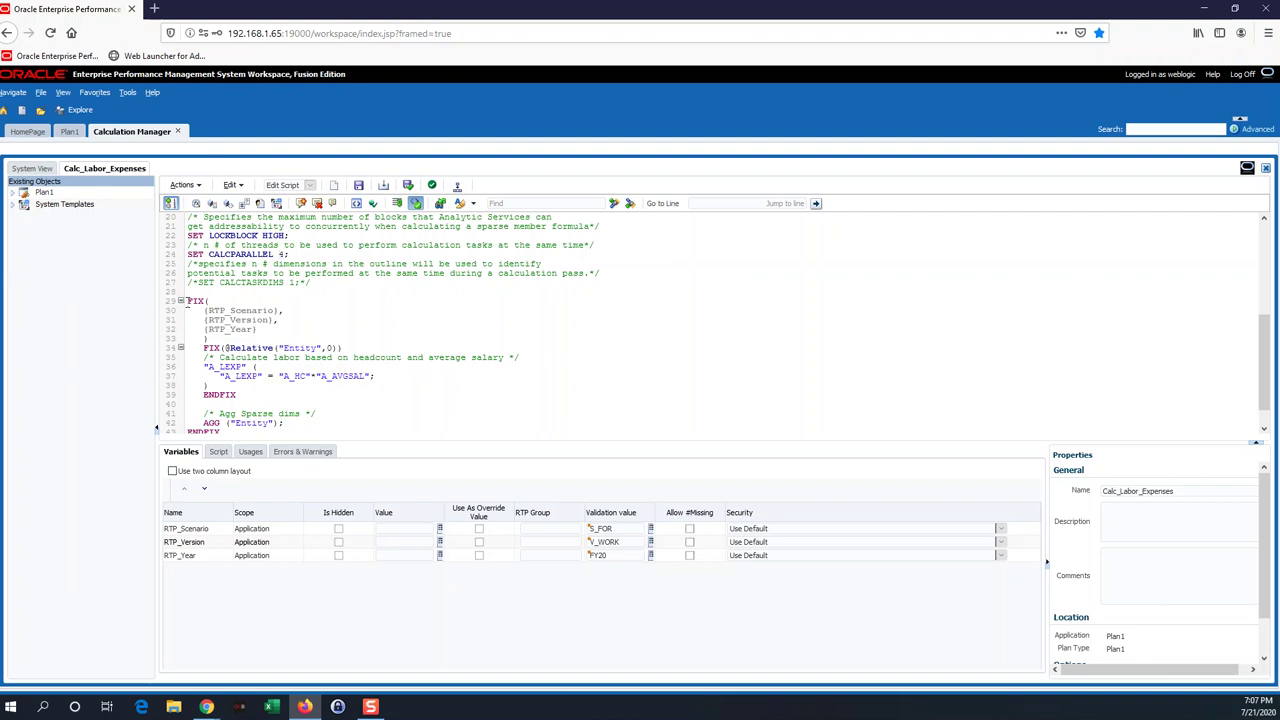
Step: Inspect the outer FIX header, its member list and matching ENDFIX
{"action": "left_click_drag", "start_coordinate": [187, 301], "coordinate": [210, 301]}
{"action": "left_click", "coordinate": [283, 315]}
{"action": "double_click", "coordinate": [190, 301]}
{"action": "left_click", "coordinate": [202, 398]}
{"action": "mouse_move", "coordinate": [188, 302]}
{"action": "left_mouse_down"}
{"action": "mouse_move", "coordinate": [207, 338]}
{"action": "mouse_move", "coordinate": [226, 312]}
{"action": "left_mouse_up"}
{"action": "left_click", "coordinate": [216, 315]}
Step: Review the FIX's runtime prompt variables RTP_Scenario, RTP_Version and RTP_Year
{"action": "left_click", "coordinate": [276, 331]}
{"action": "left_click", "coordinate": [204, 311], "text": "shift"}
{"action": "left_click", "coordinate": [320, 320]}
{"action": "left_click_drag", "start_coordinate": [286, 305], "coordinate": [278, 331]}
{"action": "left_click", "coordinate": [278, 331]}
{"action": "double_click", "coordinate": [235, 331]}
{"action": "left_click", "coordinate": [269, 343]}
{"action": "left_click_drag", "start_coordinate": [199, 348], "coordinate": [347, 347]}
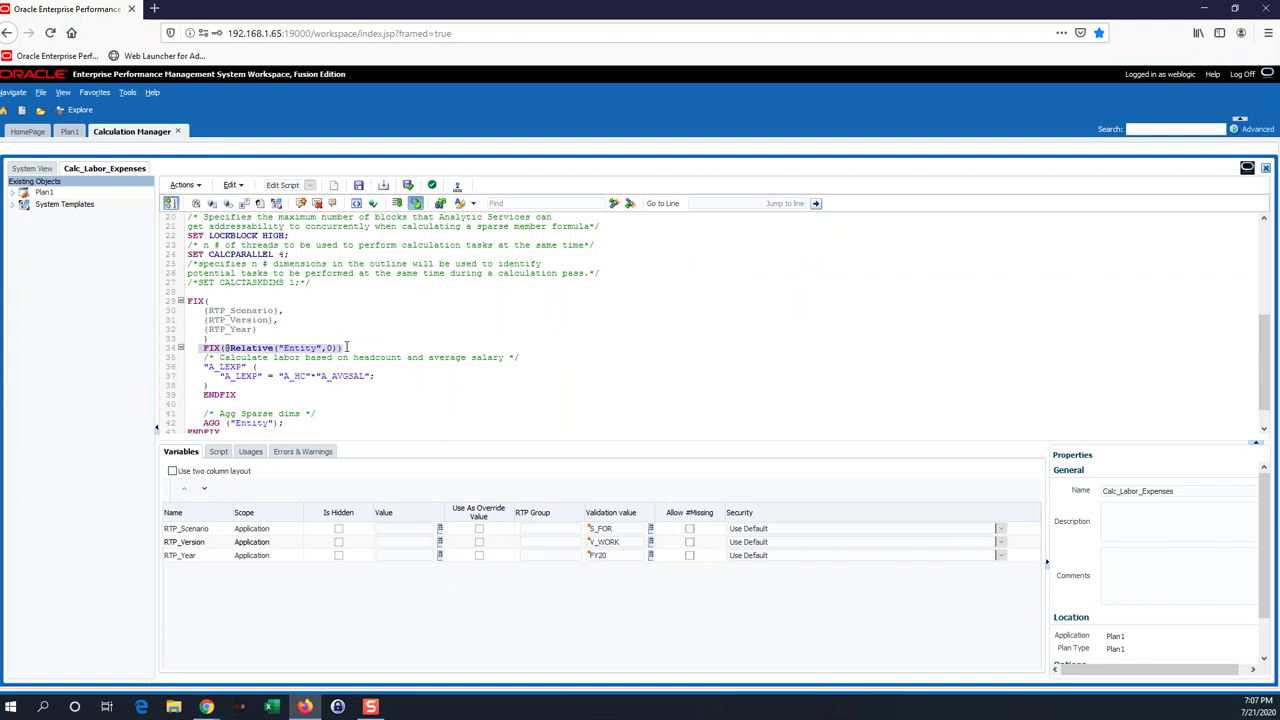
{"action": "left_click", "coordinate": [355, 331]}
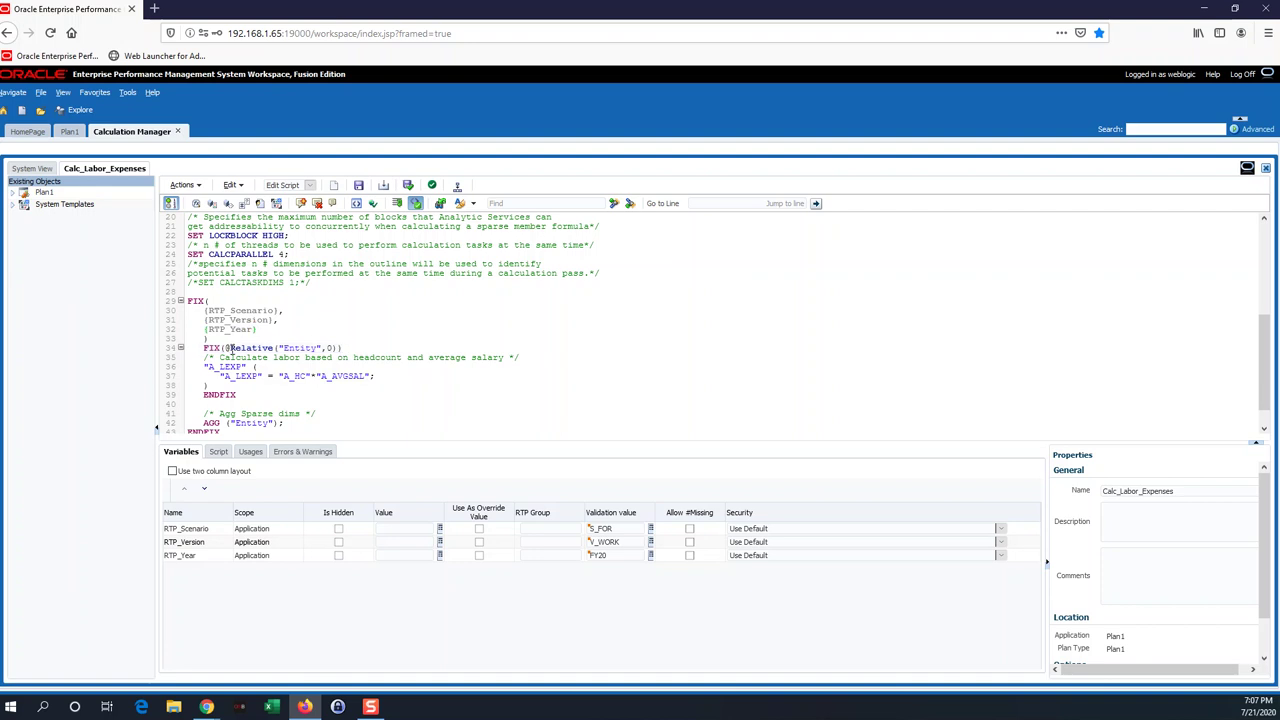
{"action": "left_click_drag", "start_coordinate": [225, 348], "coordinate": [271, 349]}
{"action": "left_click", "coordinate": [228, 348]}
{"action": "left_click_drag", "start_coordinate": [279, 348], "coordinate": [318, 348]}
{"action": "left_click", "coordinate": [321, 328]}
{"action": "double_click", "coordinate": [329, 348]}
{"action": "left_click", "coordinate": [345, 350]}
{"action": "left_click_drag", "start_coordinate": [279, 349], "coordinate": [322, 349]}
{"action": "double_click", "coordinate": [330, 349]}
{"action": "scroll", "coordinate": [320, 358], "scroll_direction": "down", "scroll_amount": 1}
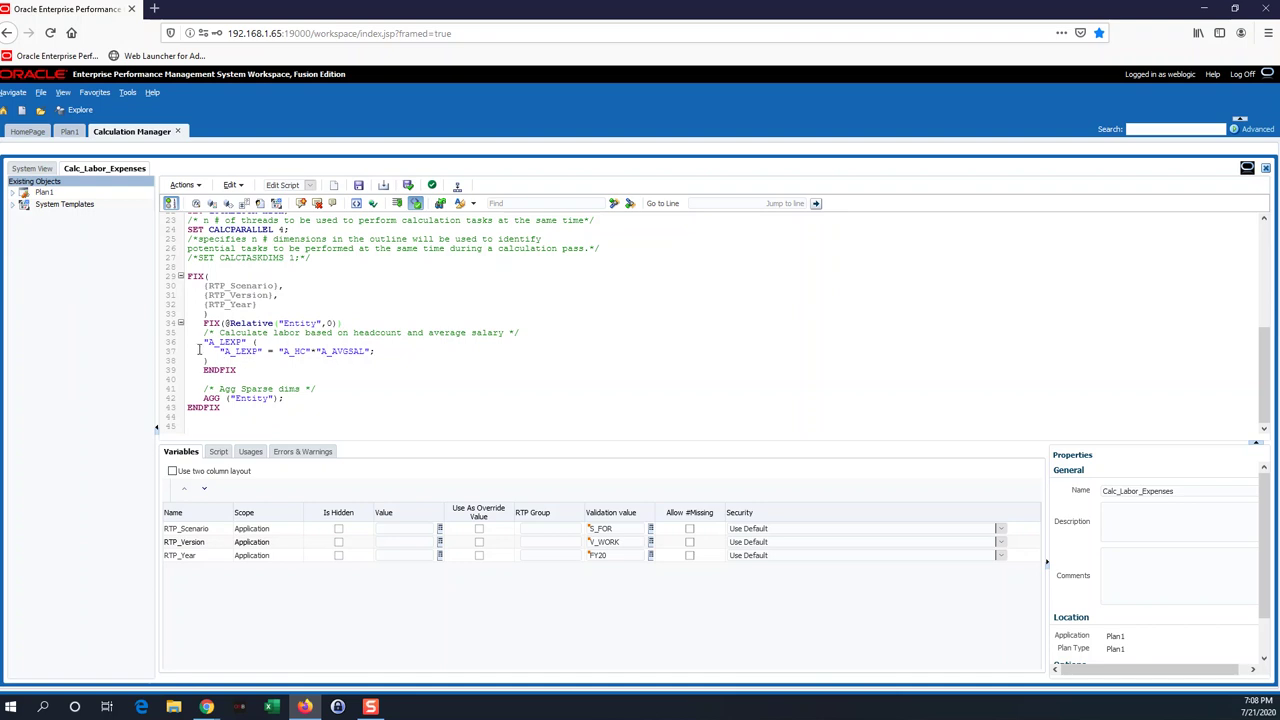
{"action": "left_click_drag", "start_coordinate": [199, 350], "coordinate": [384, 360]}
{"action": "left_click", "coordinate": [384, 360]}
{"action": "left_click_drag", "start_coordinate": [376, 351], "coordinate": [210, 342]}
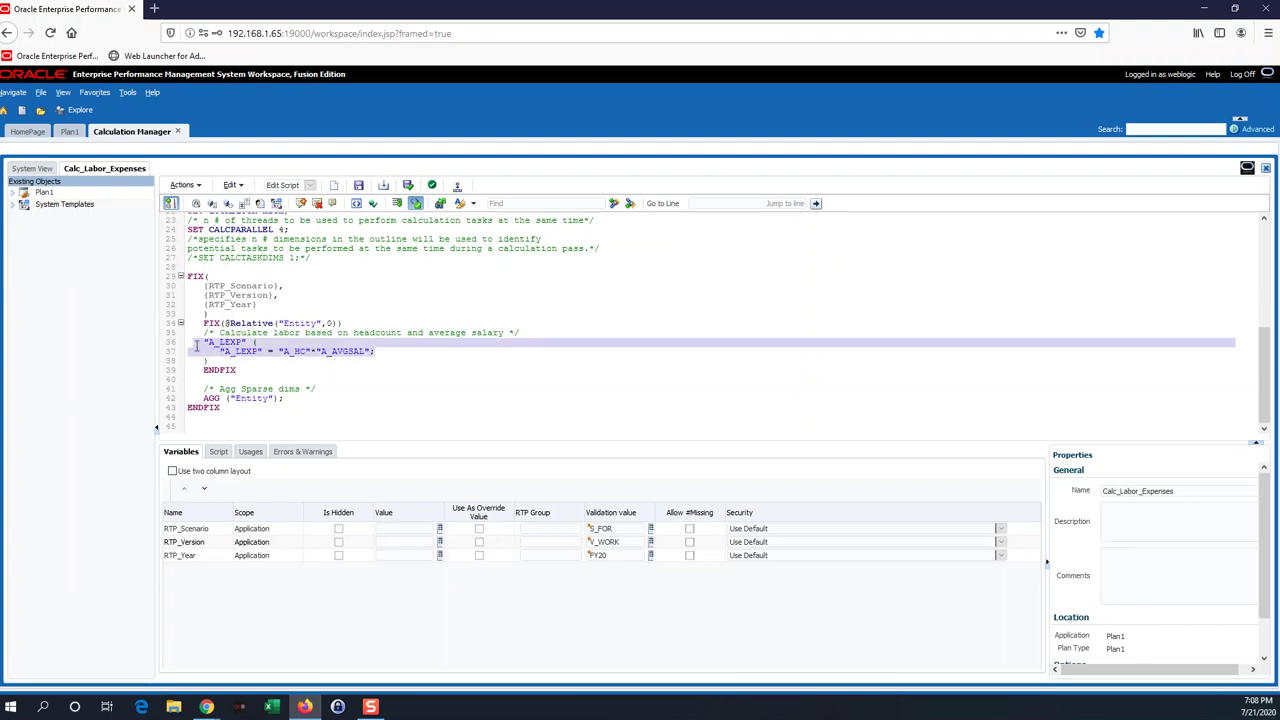
{"action": "left_click", "coordinate": [317, 363]}
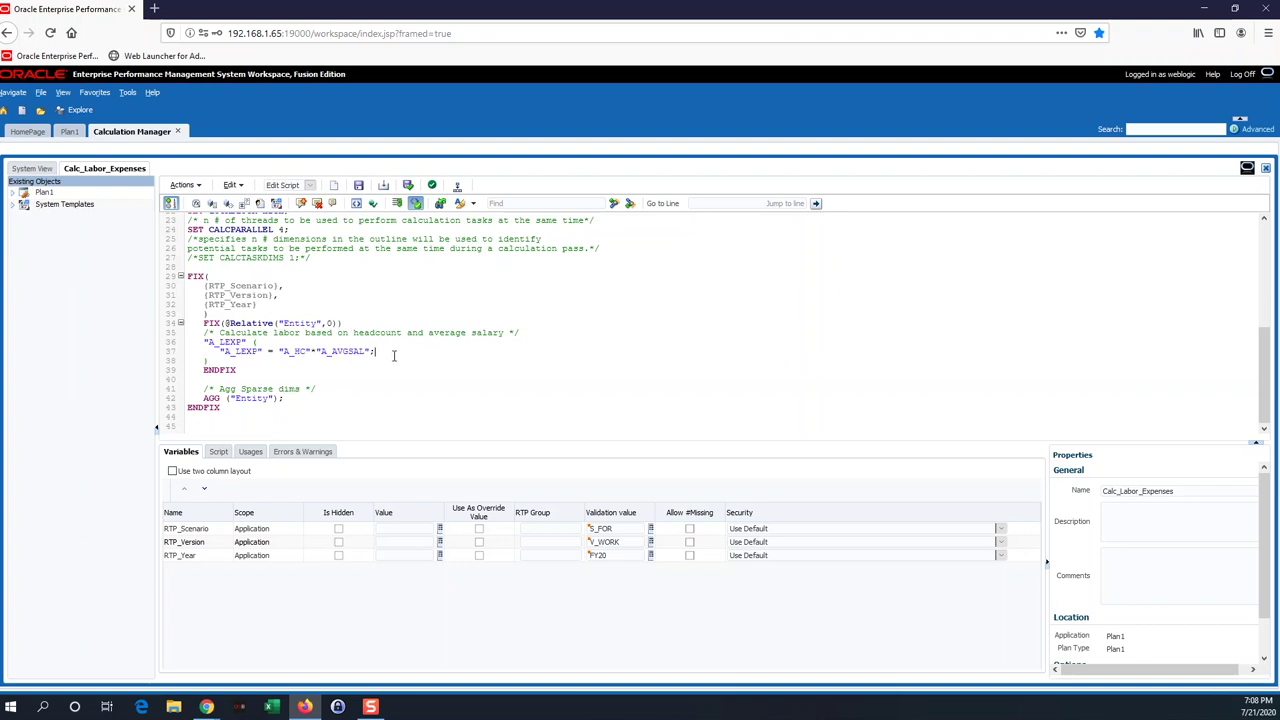
{"action": "mouse_move", "coordinate": [398, 354]}
{"action": "left_mouse_down"}
{"action": "mouse_move", "coordinate": [199, 342]}
{"action": "mouse_move", "coordinate": [246, 342]}
{"action": "left_mouse_up"}
{"action": "left_click_drag", "start_coordinate": [221, 351], "coordinate": [266, 353]}
{"action": "left_click", "coordinate": [385, 352]}
{"action": "left_click", "coordinate": [378, 368]}
{"action": "left_click_drag", "start_coordinate": [190, 277], "coordinate": [275, 314]}
{"action": "left_click", "coordinate": [309, 406]}
{"action": "left_click_drag", "start_coordinate": [200, 398], "coordinate": [292, 399]}
{"action": "left_click", "coordinate": [292, 399]}
{"action": "left_click_drag", "start_coordinate": [214, 408], "coordinate": [194, 358]}
{"action": "left_click", "coordinate": [452, 391]}
{"action": "scroll", "coordinate": [480, 385], "scroll_direction": "up", "scroll_amount": 2}
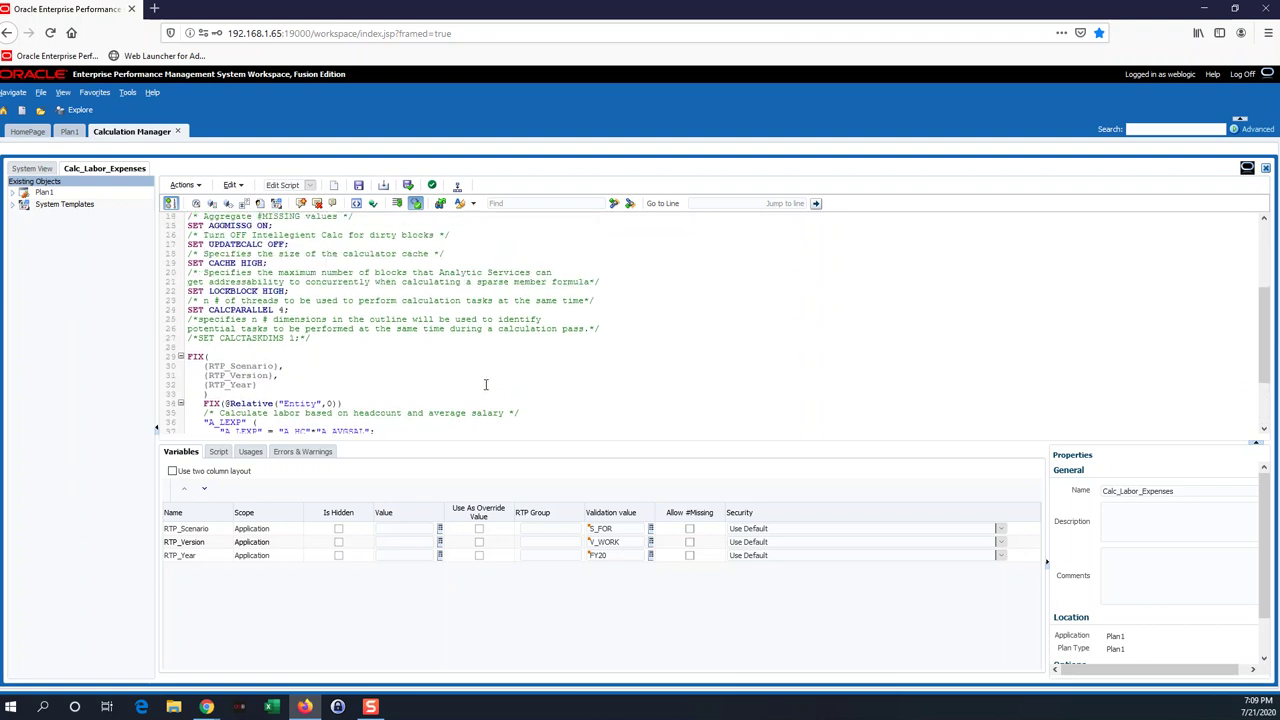
{"action": "scroll", "coordinate": [480, 385], "scroll_direction": "down", "scroll_amount": 2}
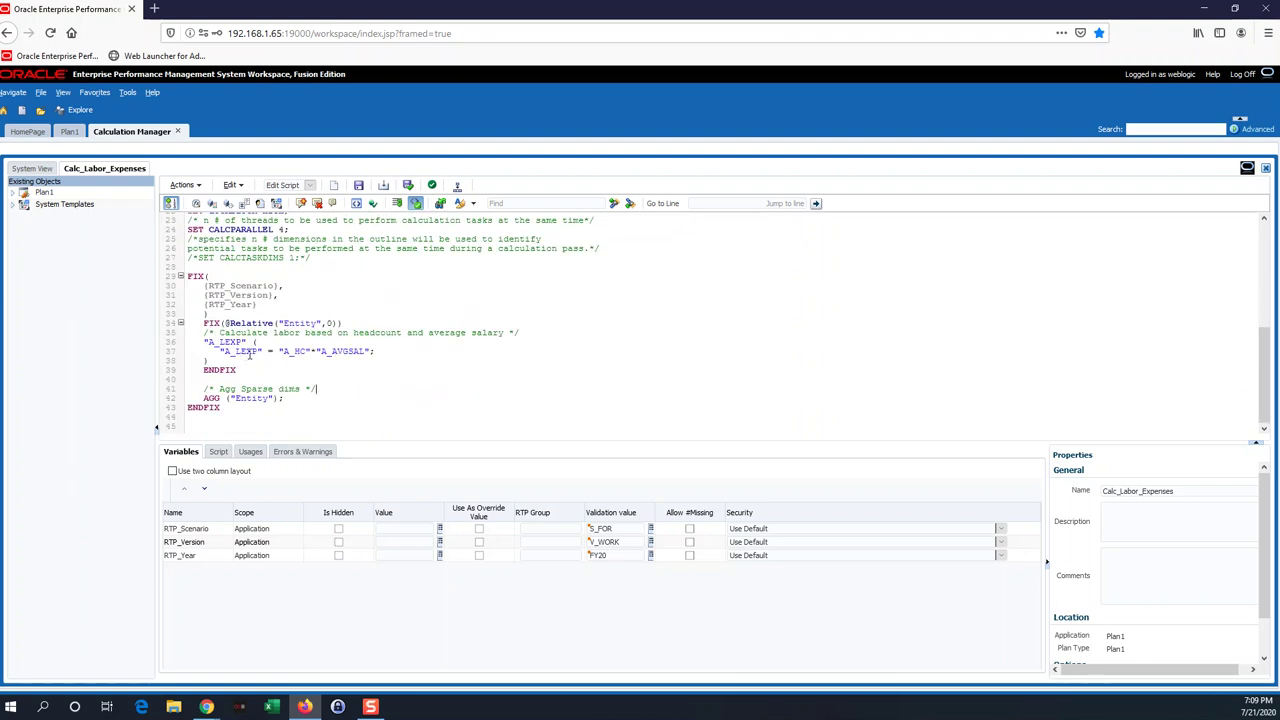